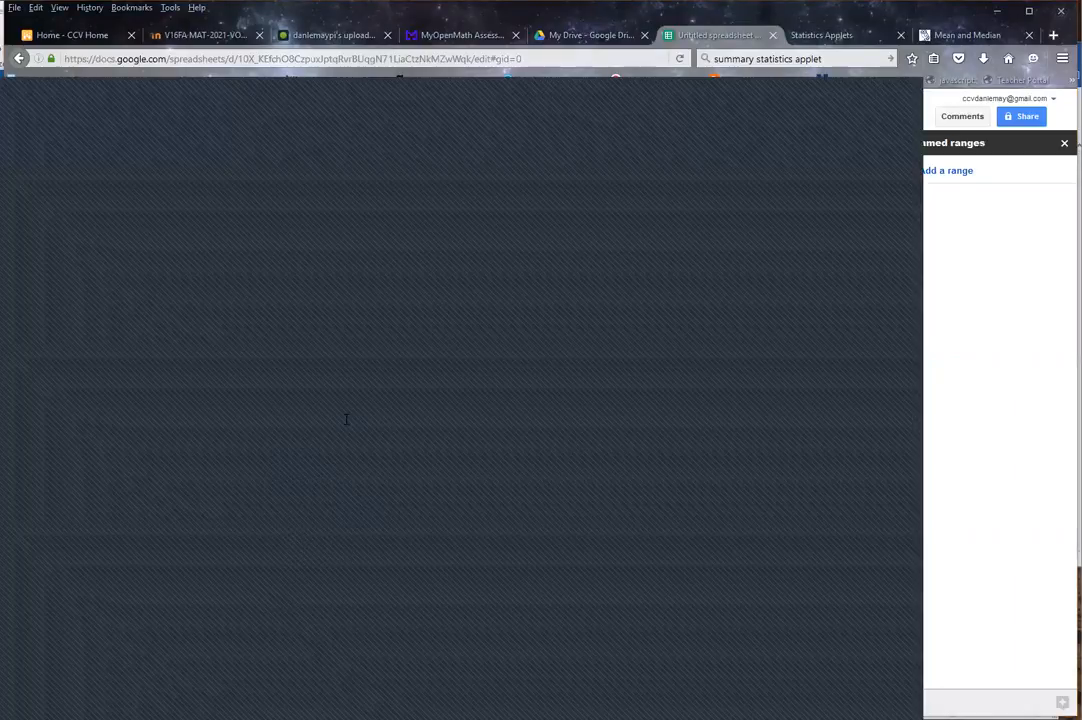
Step: Define the data values in J7:J34 as a named range called "data"
click(976, 415)
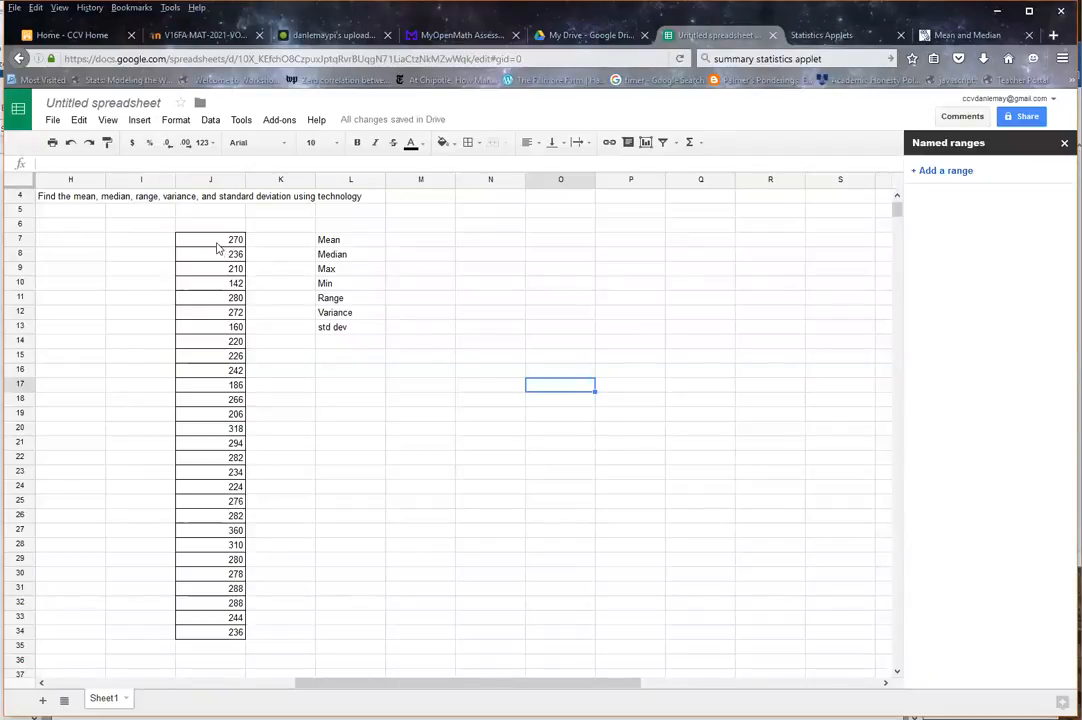
drag(217, 245, 217, 635)
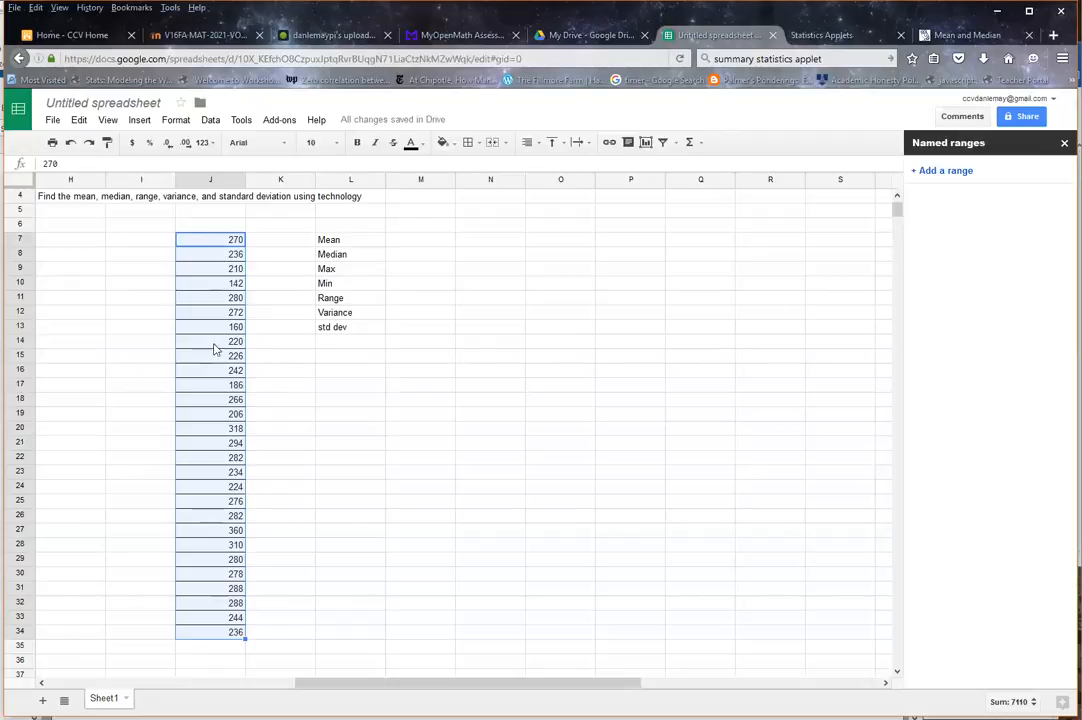
right_click(213, 400)
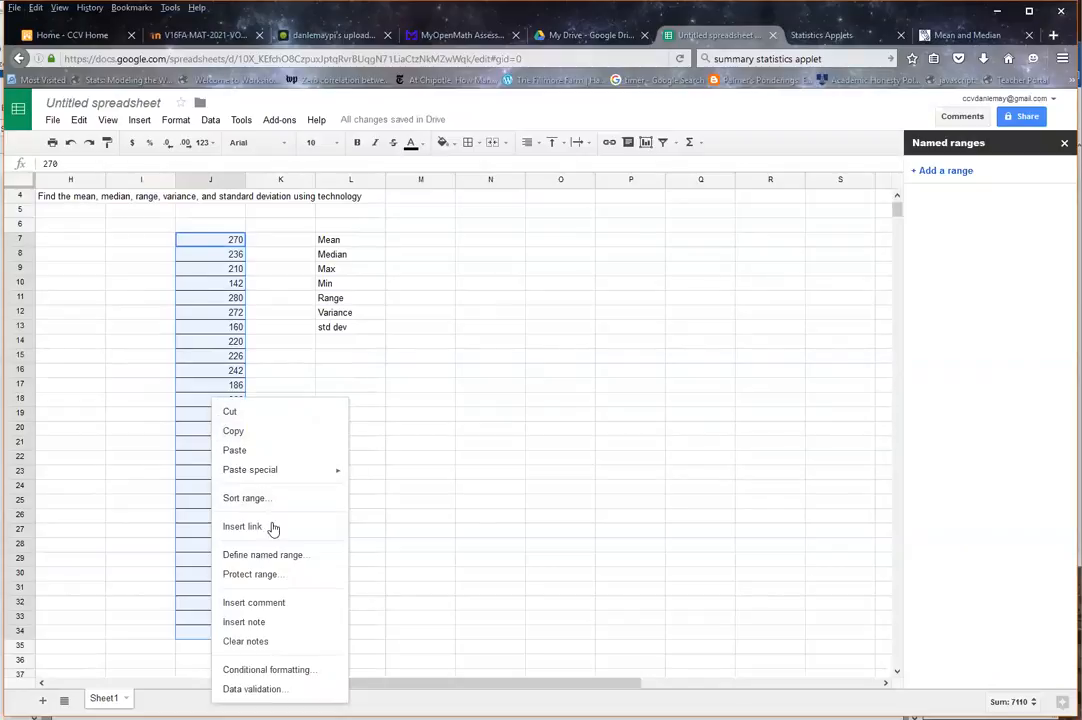
click(316, 558)
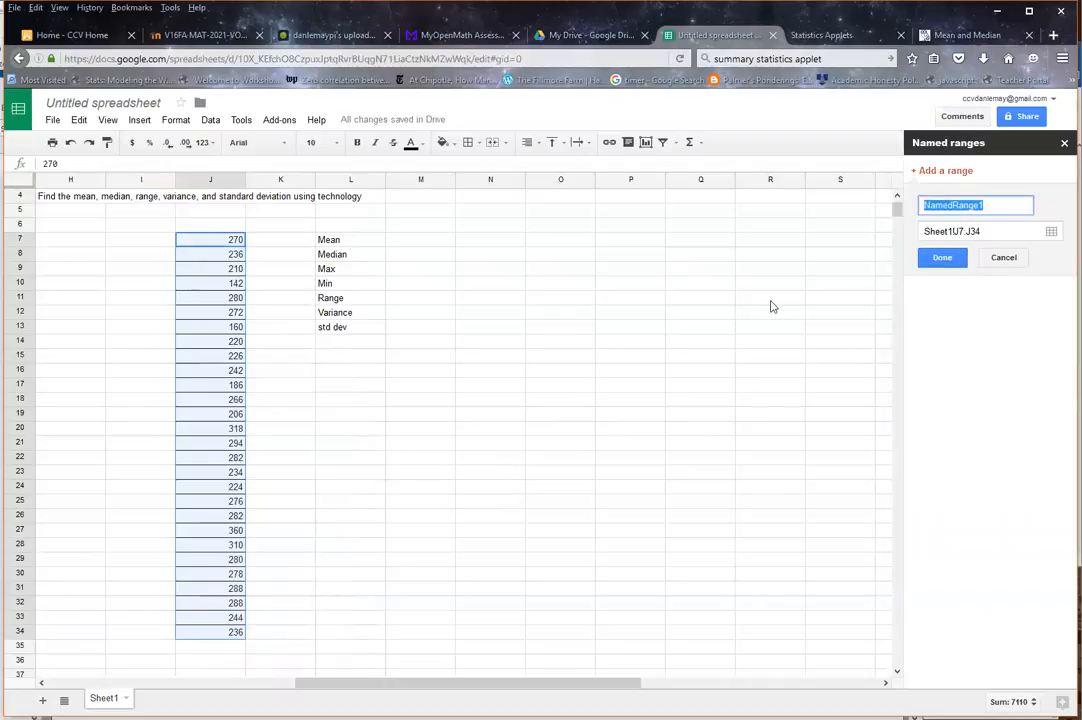
text(data)
key(Return)
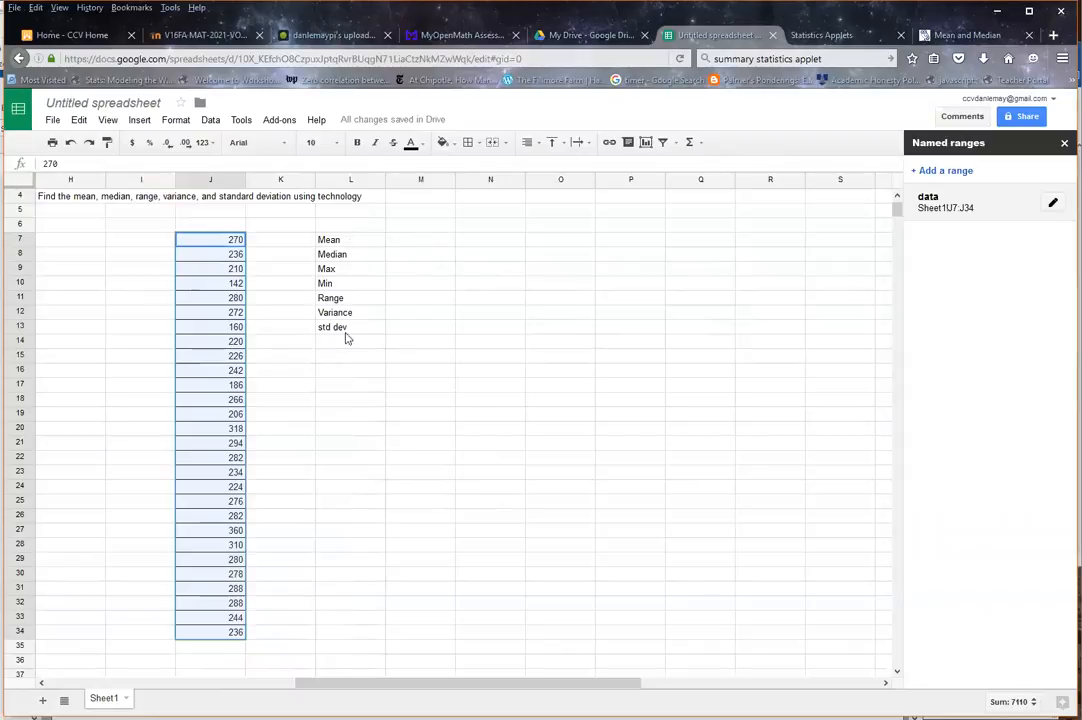
click(332, 272)
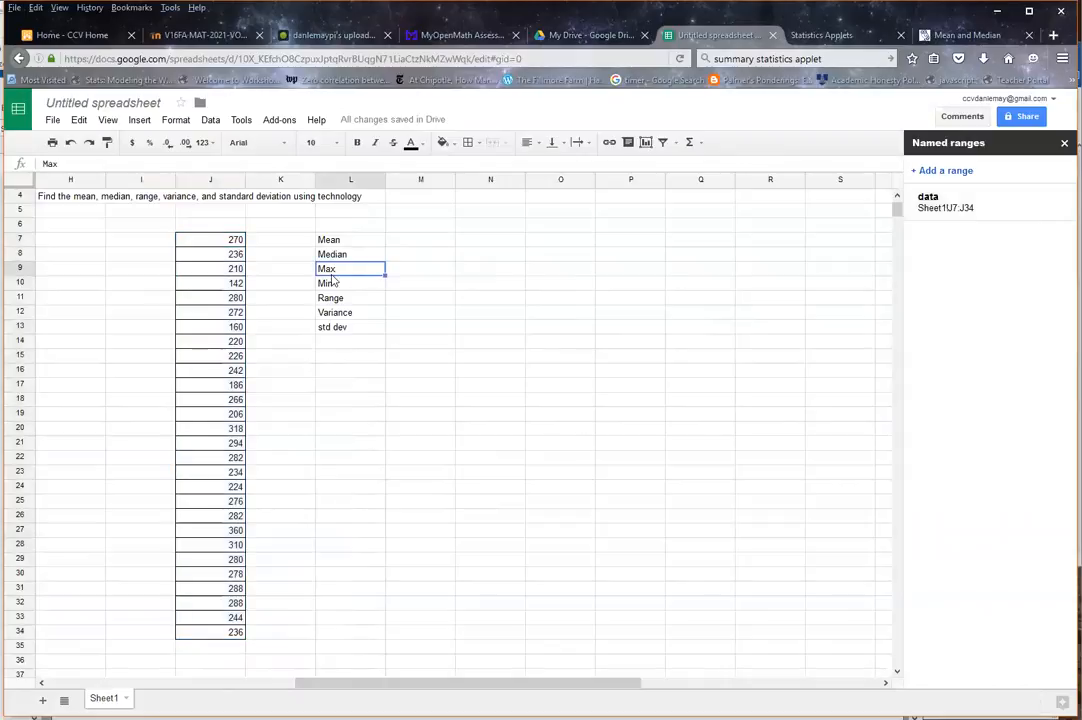
click(335, 286)
click(338, 301)
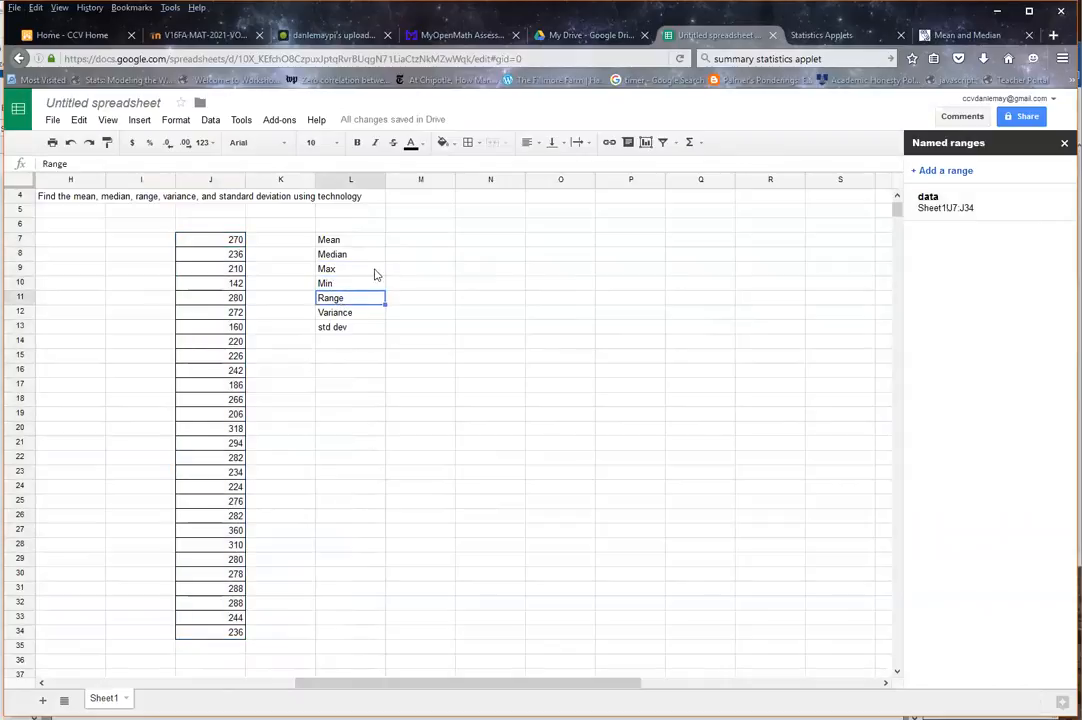
Step: Calculate the mean in M7 with the AVERAGE function on the named range data
click(424, 241)
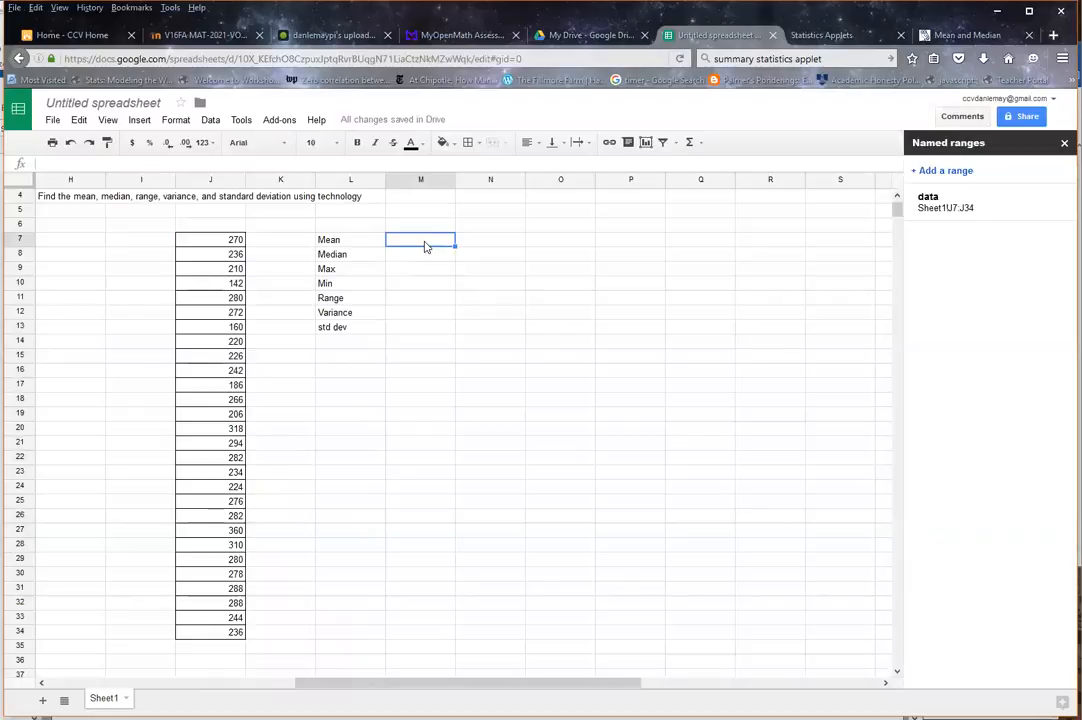
text(=)
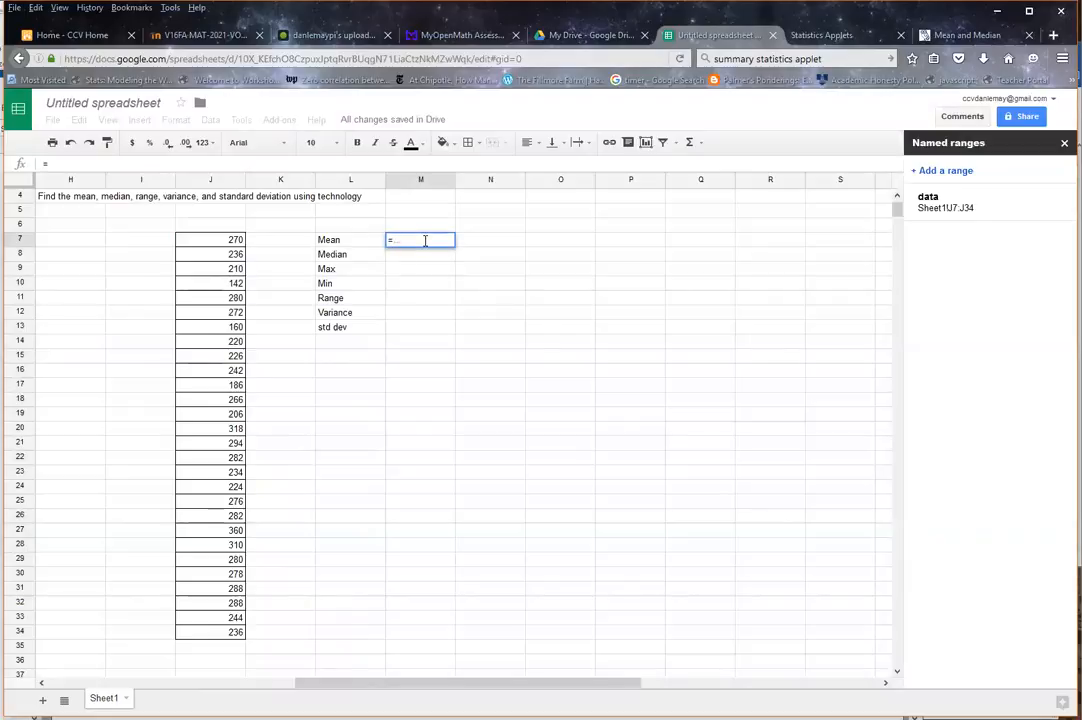
text(av)
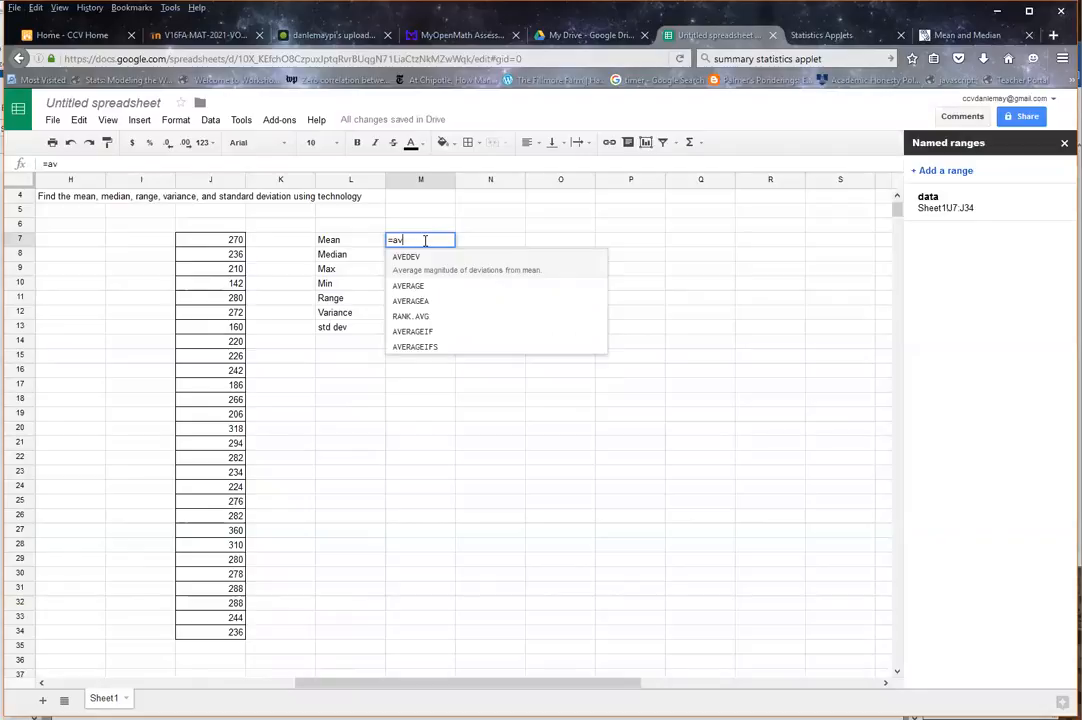
text(erage)
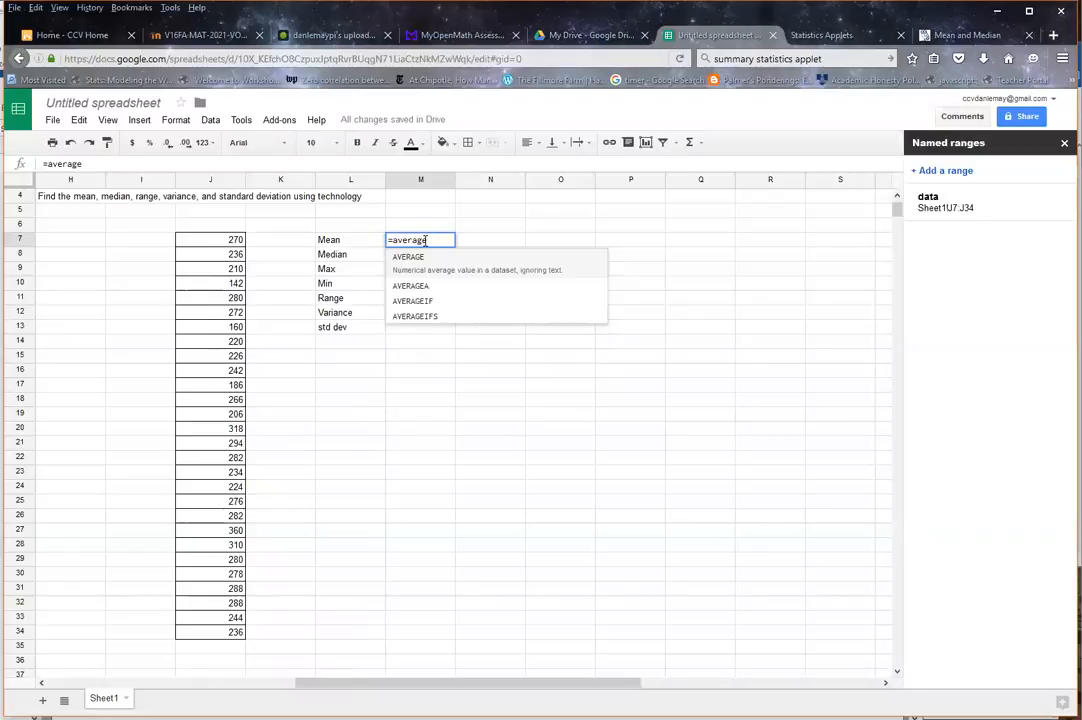
text(()
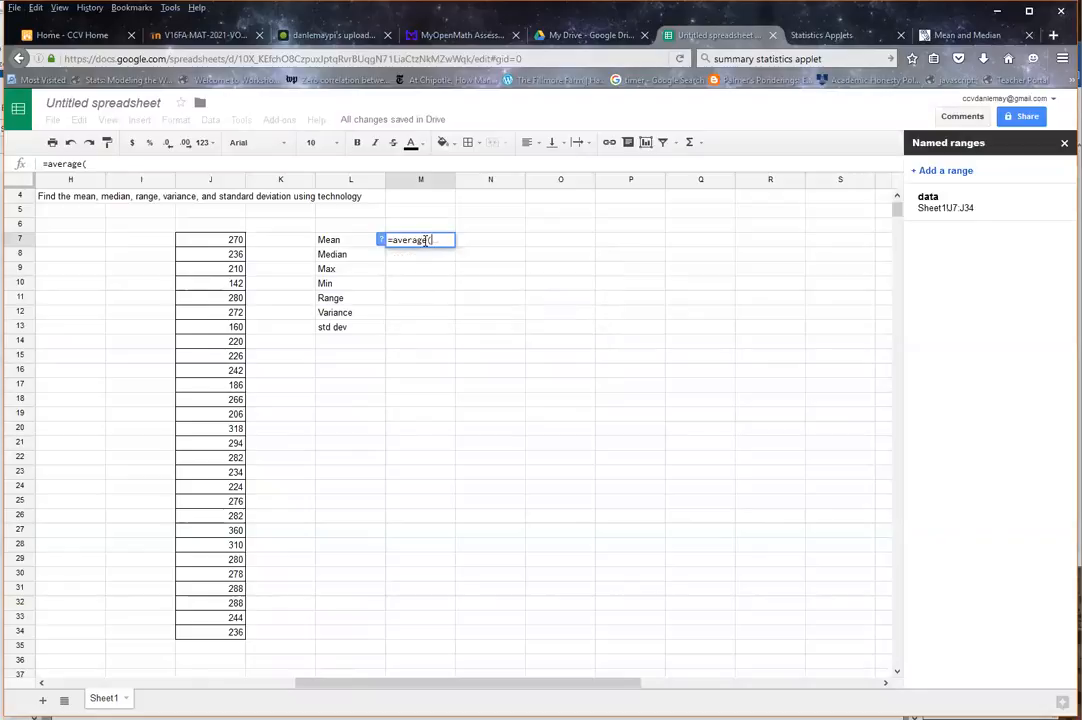
text(data)
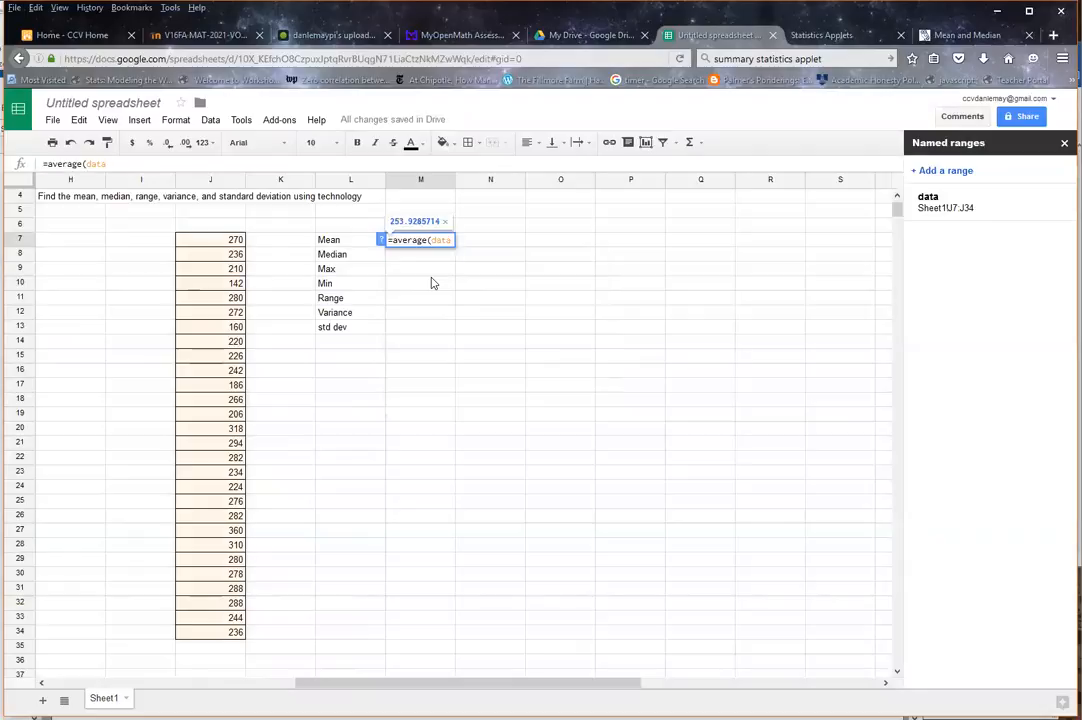
key(Return)
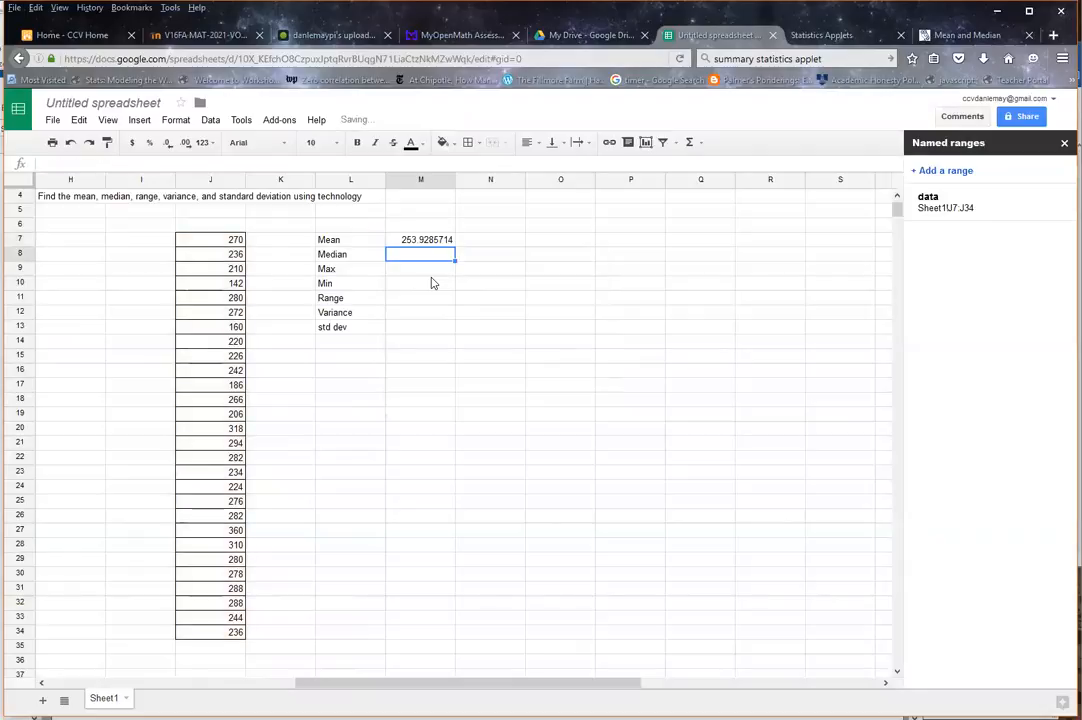
Step: Calculate the median in M8 with the MEDIAN function on the named range data
text(=)
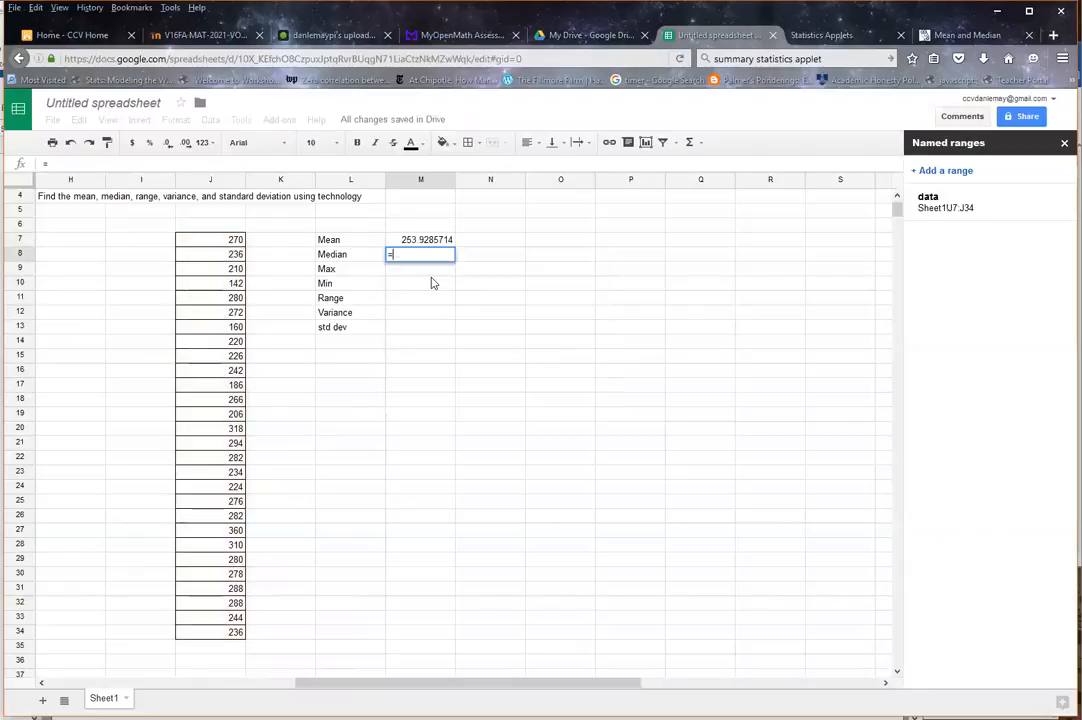
text(medi)
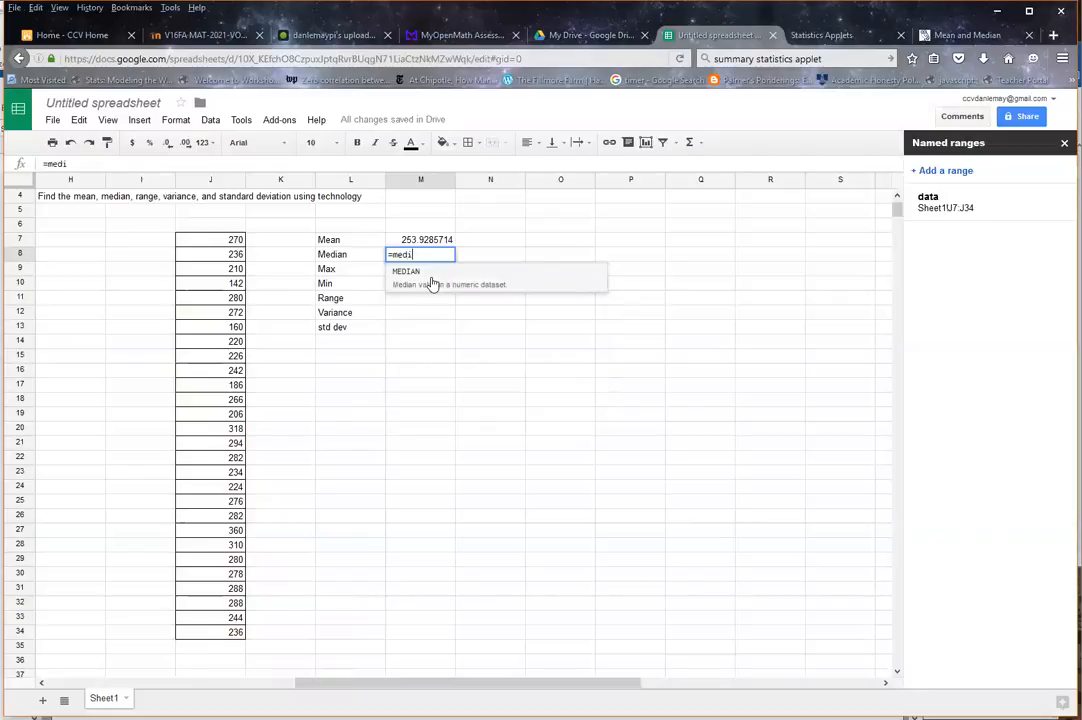
click(420, 278)
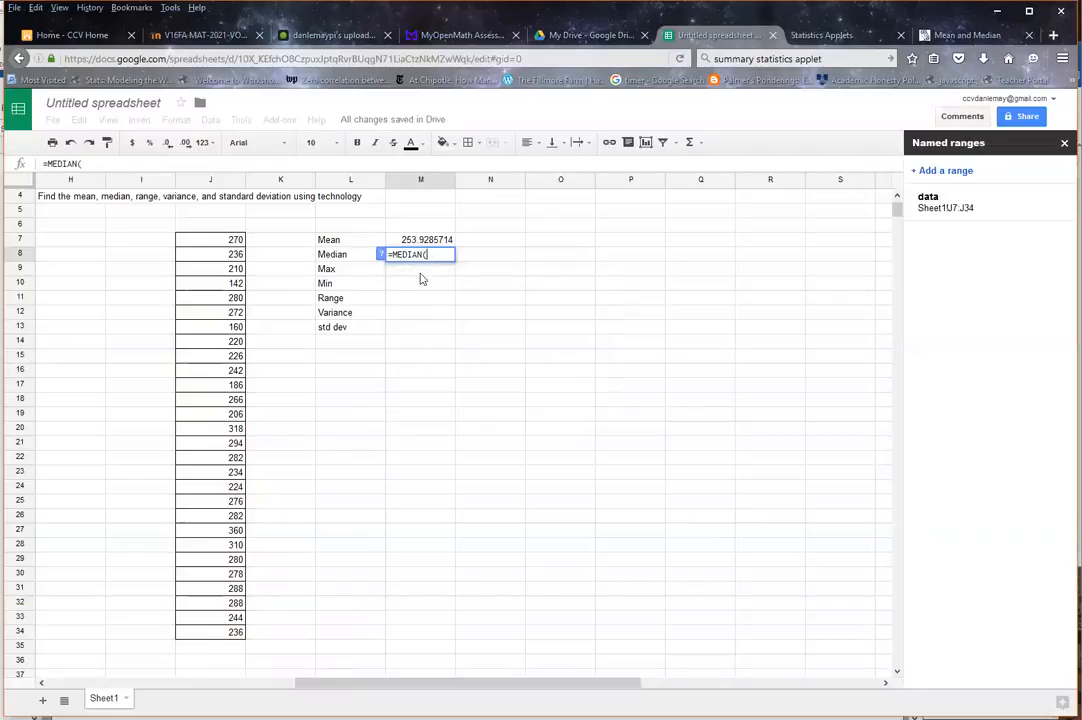
text(data)
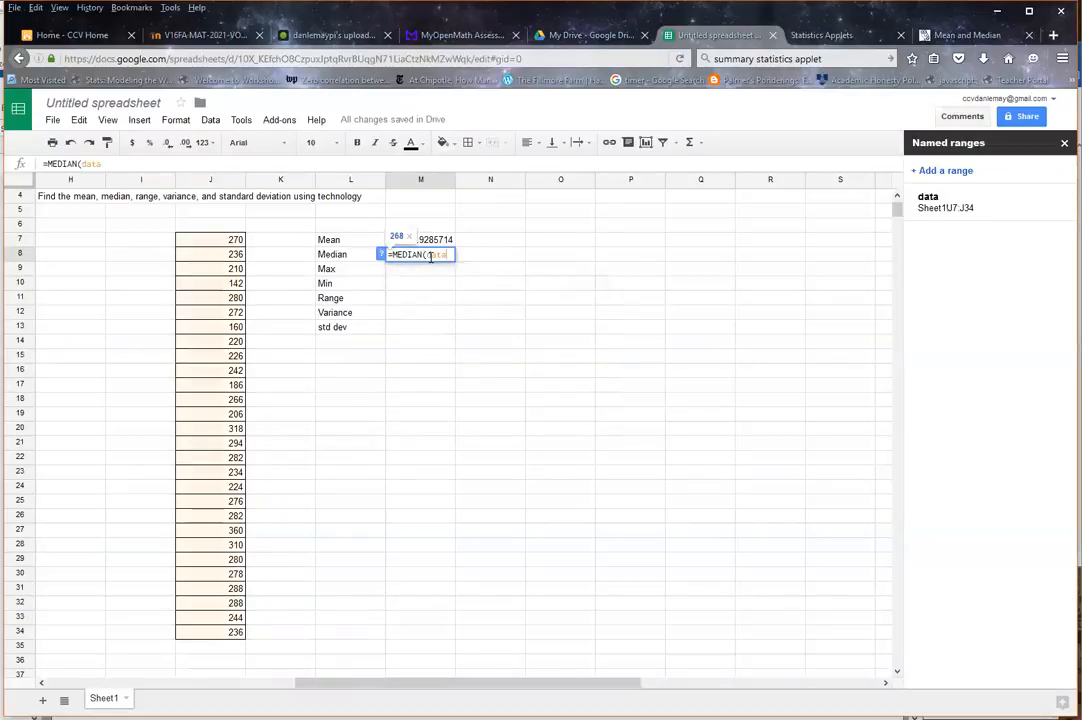
key(Return)
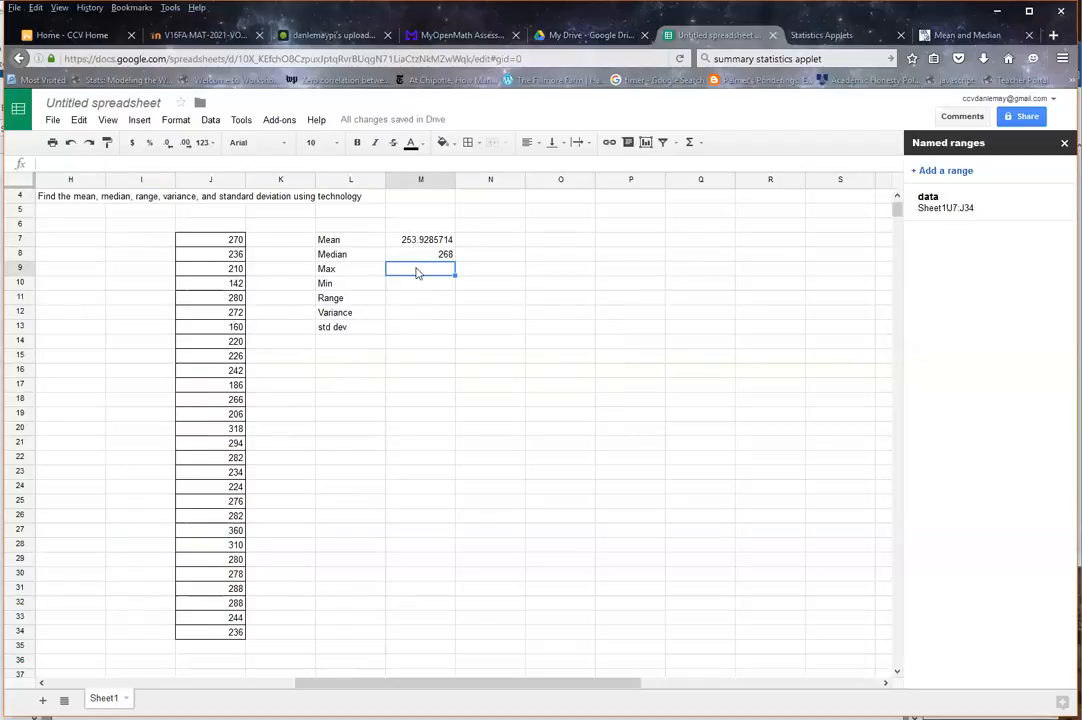
Step: Find the maximum in M9 with the MAX function on the named range data
text(=max)
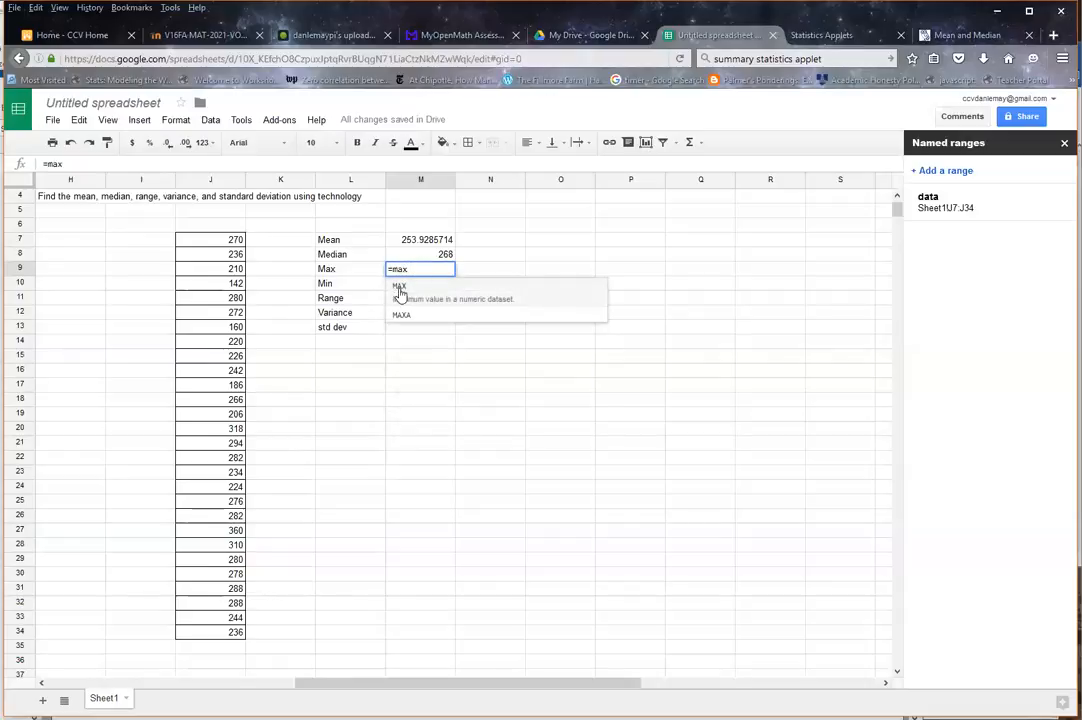
click(400, 289)
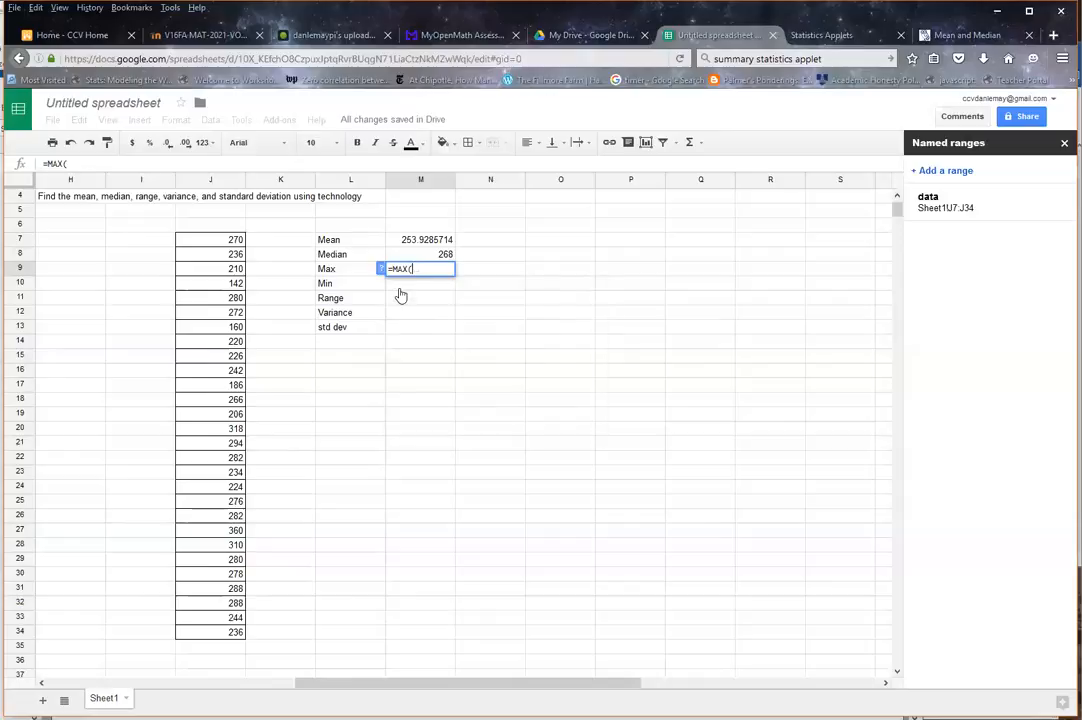
text(data)
key(Return)
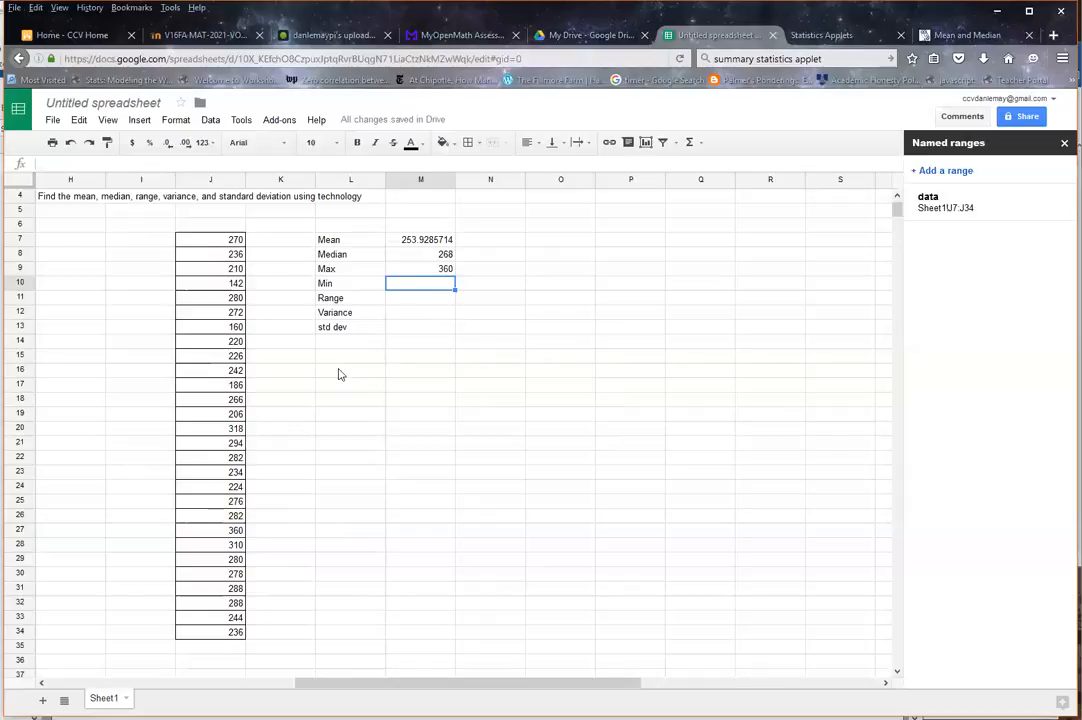
Step: Find the minimum in M10 with the MIN function on the named range data
text(=m)
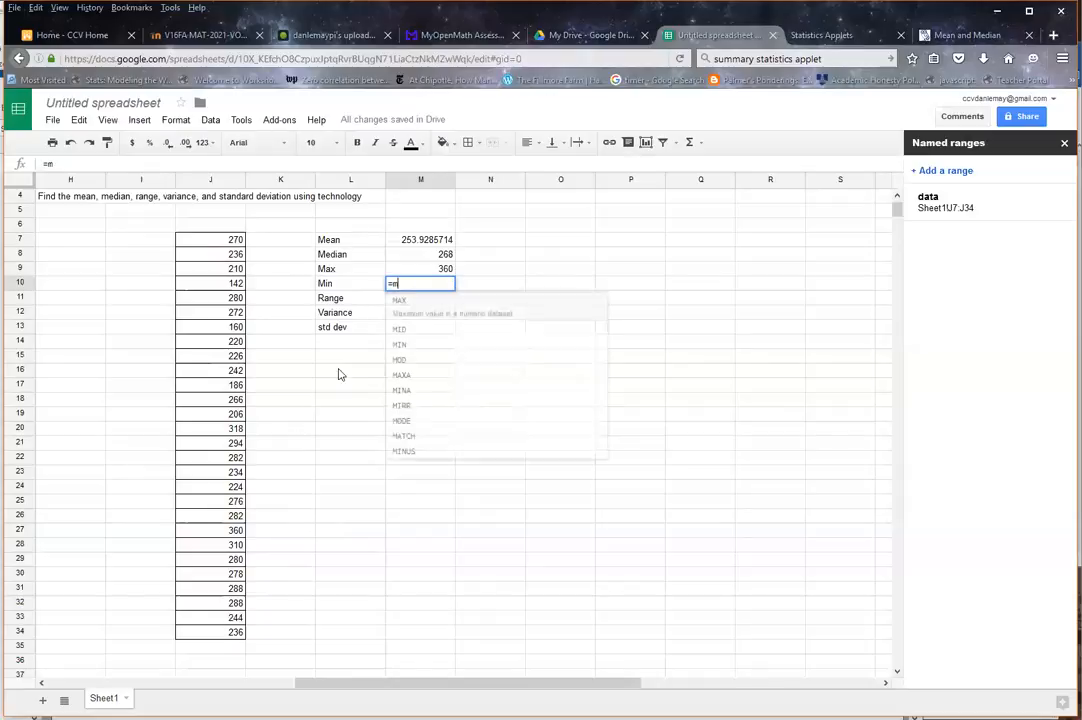
text(in()
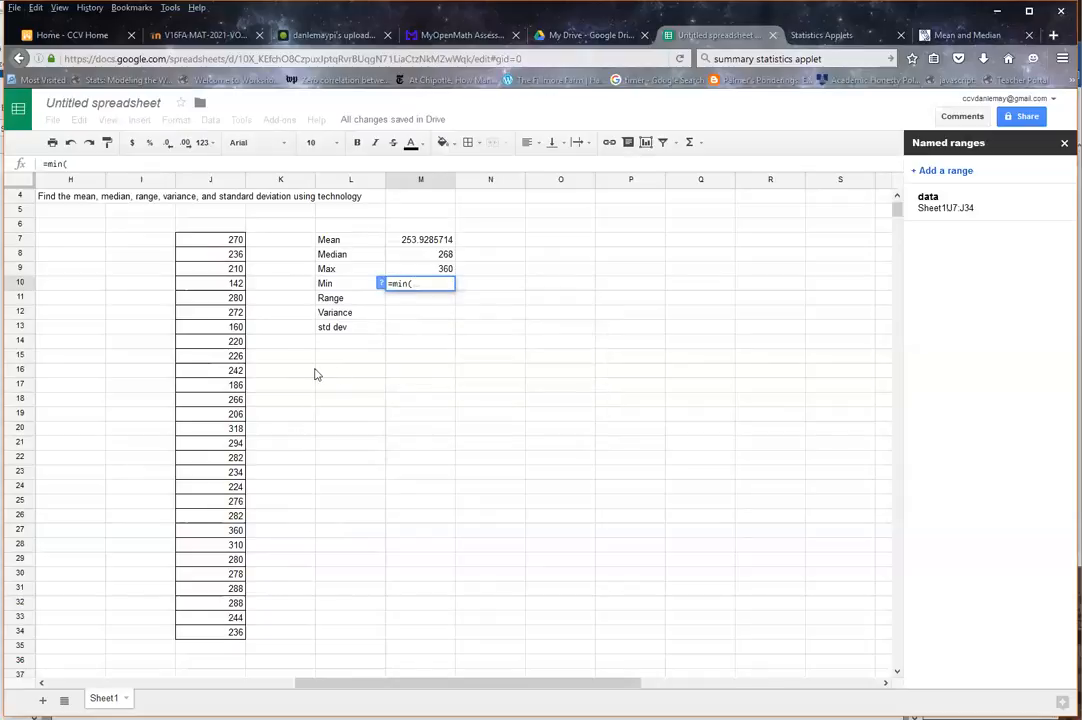
text(data)
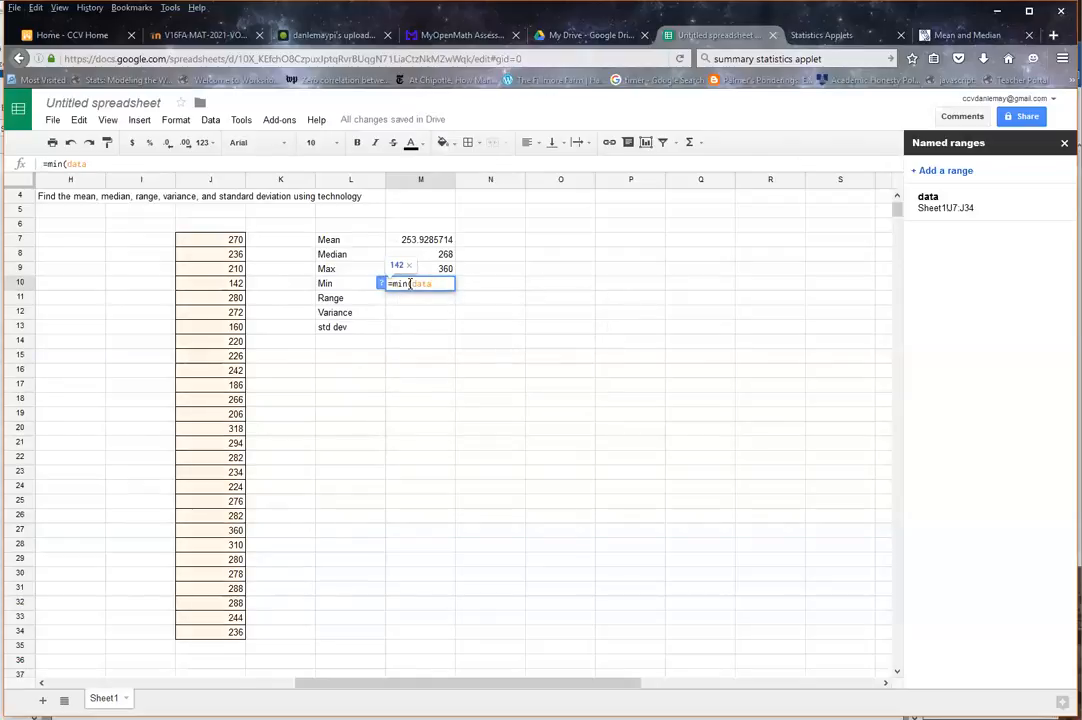
key(Return)
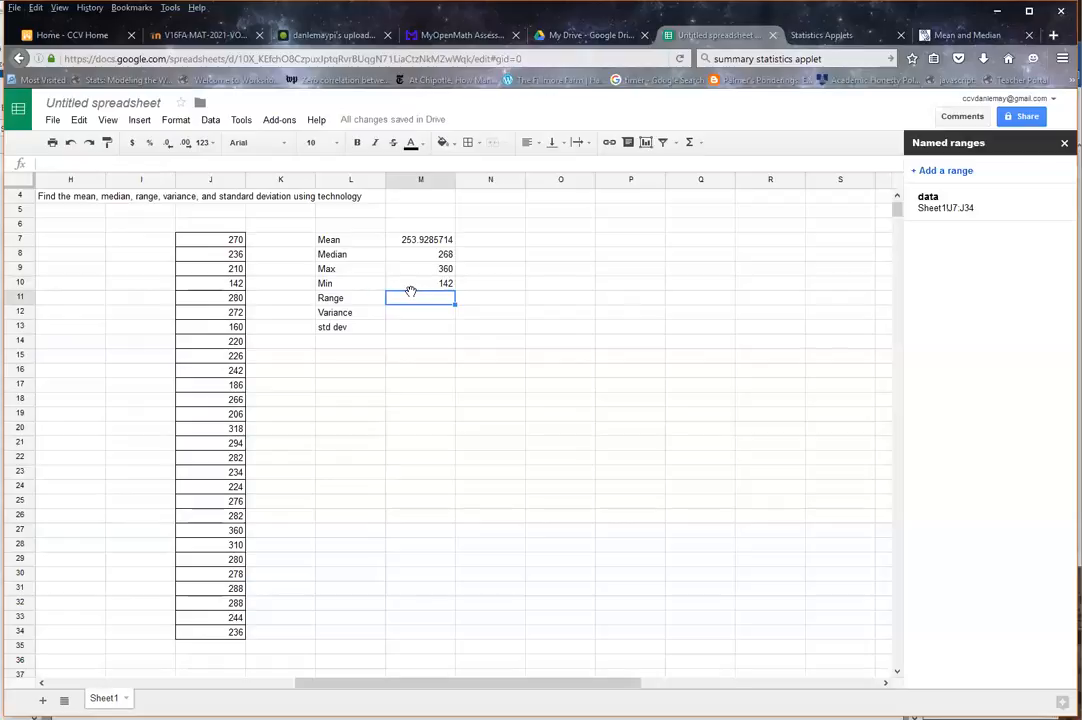
Step: Calculate the range in M11 by subtracting the minimum from the maximum with the formula =M9-M10
text(=)
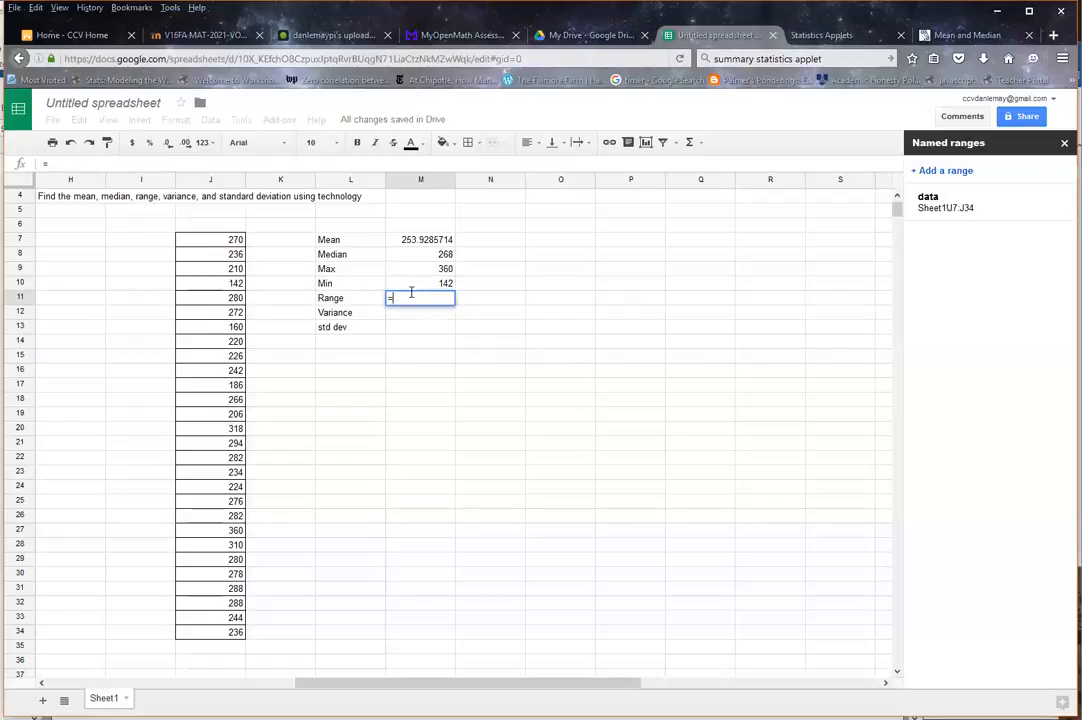
click(422, 270)
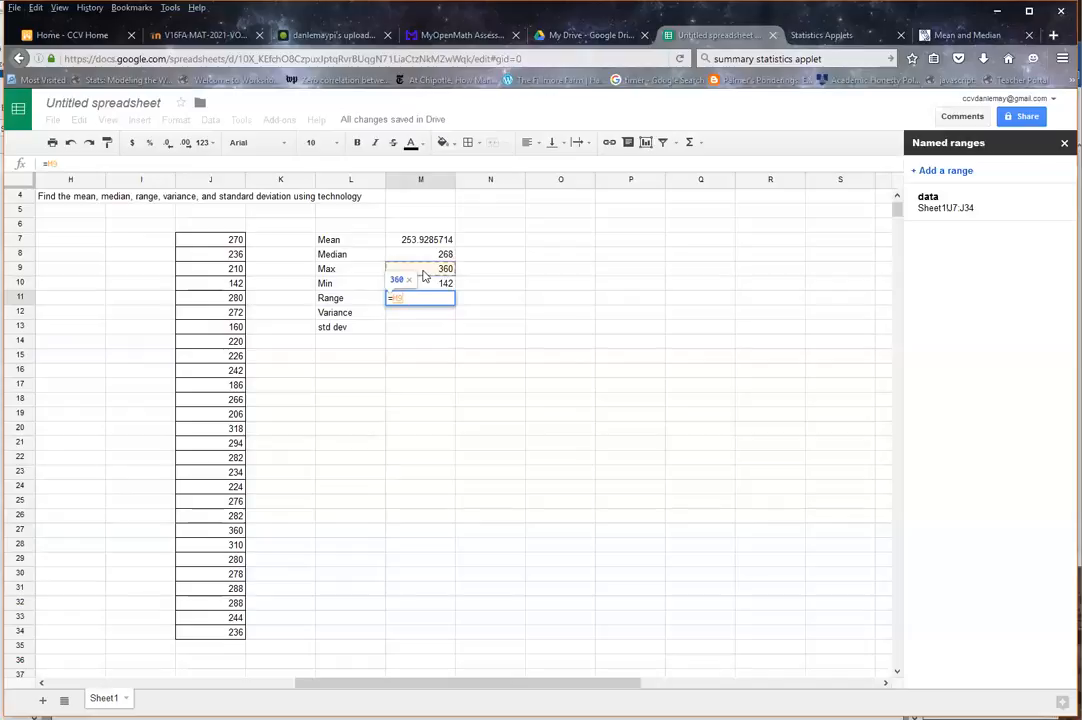
text(-)
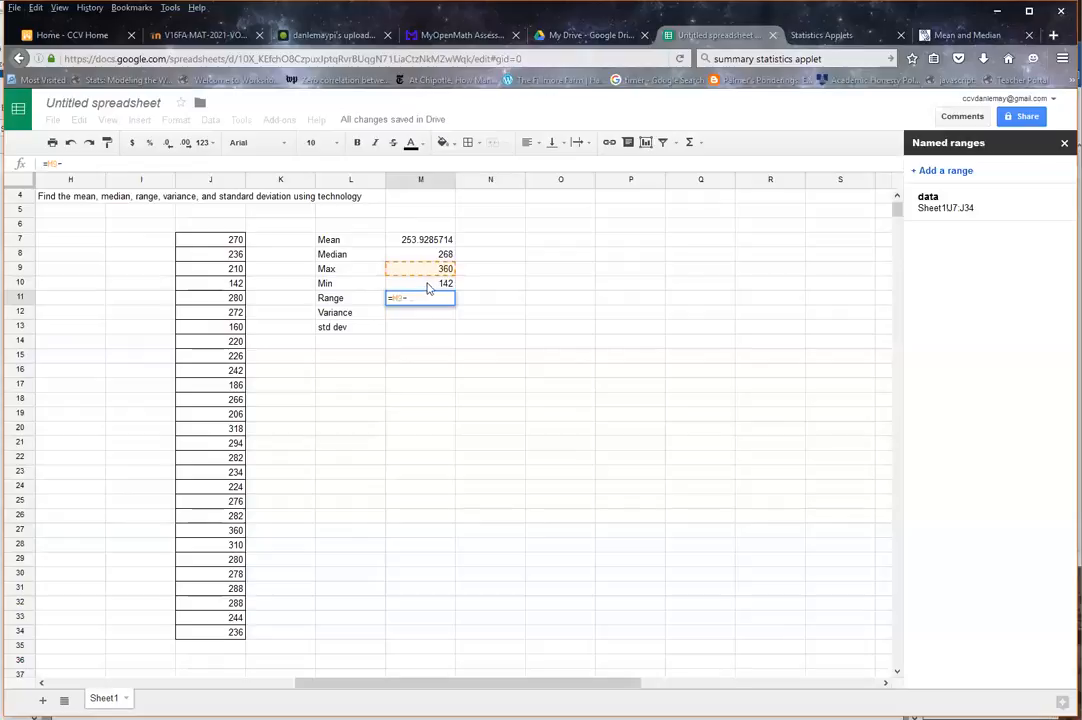
click(428, 287)
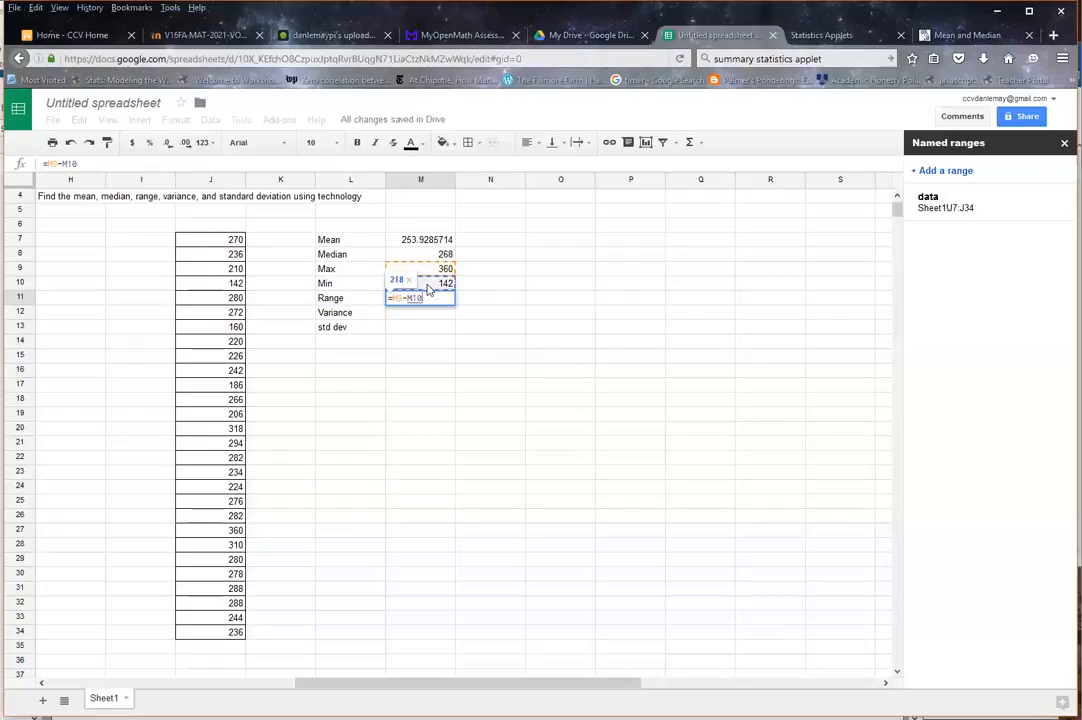
key(Return)
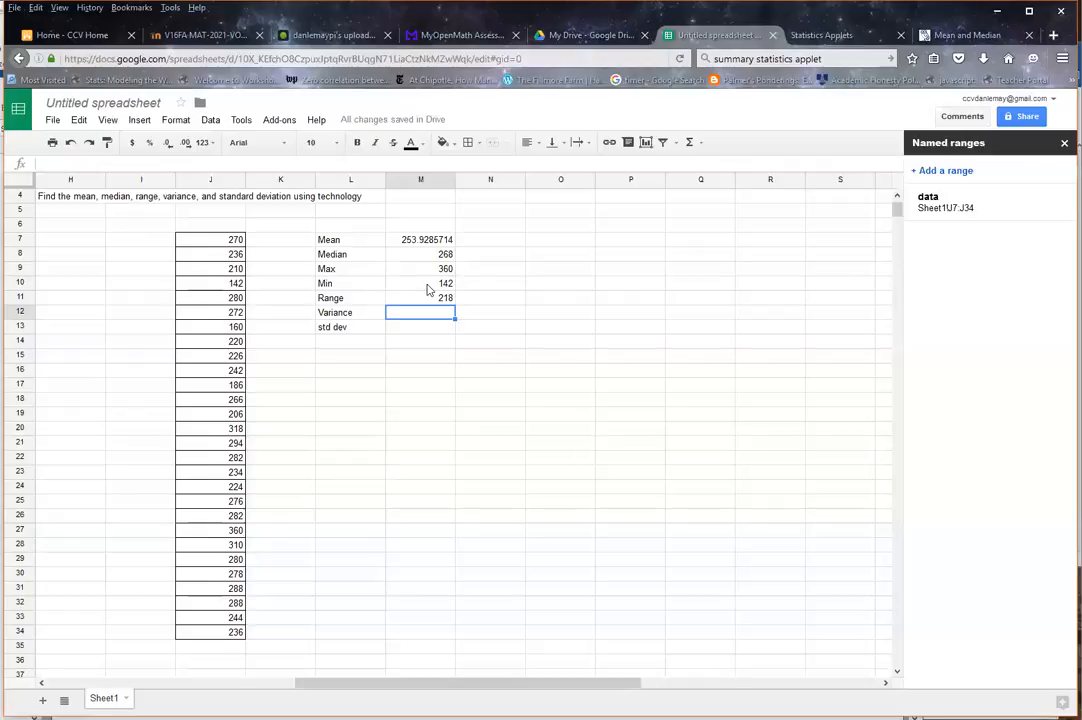
Step: Calculate the variance in M12 with the VAR function on the named range data
text(=var)
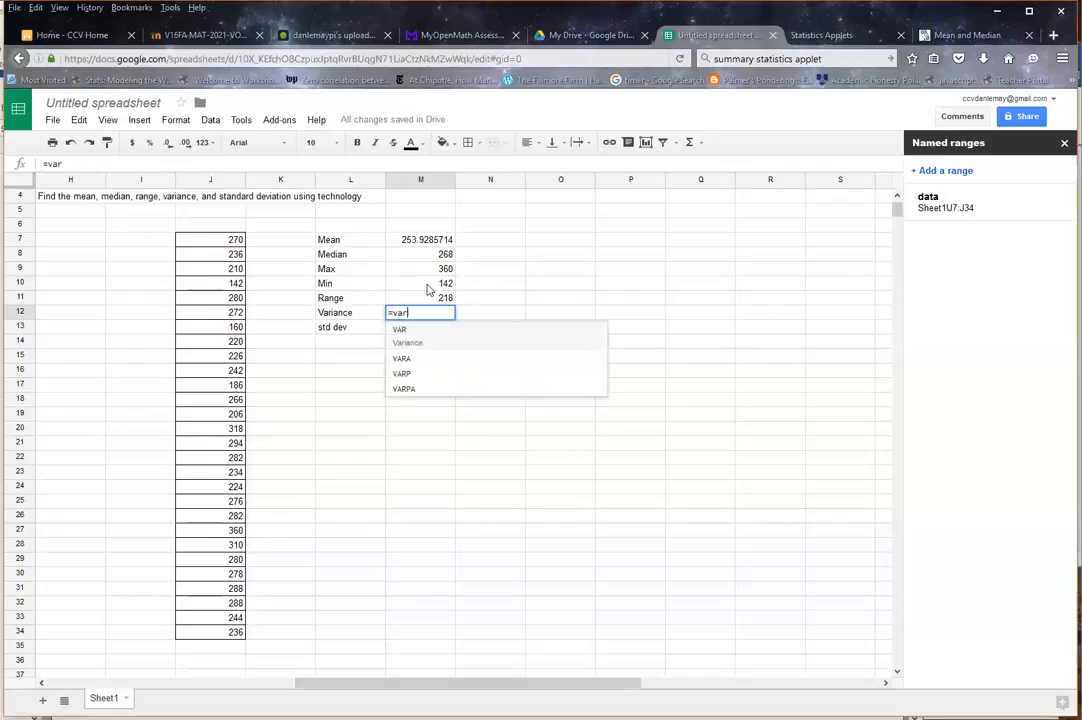
click(416, 343)
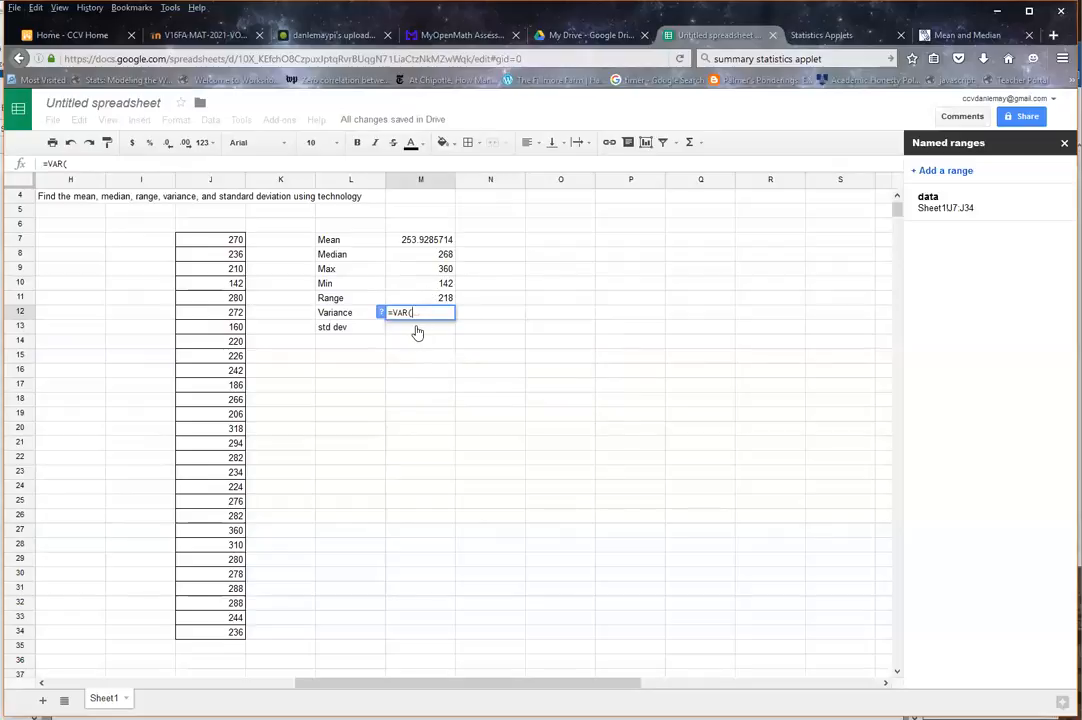
text(data)
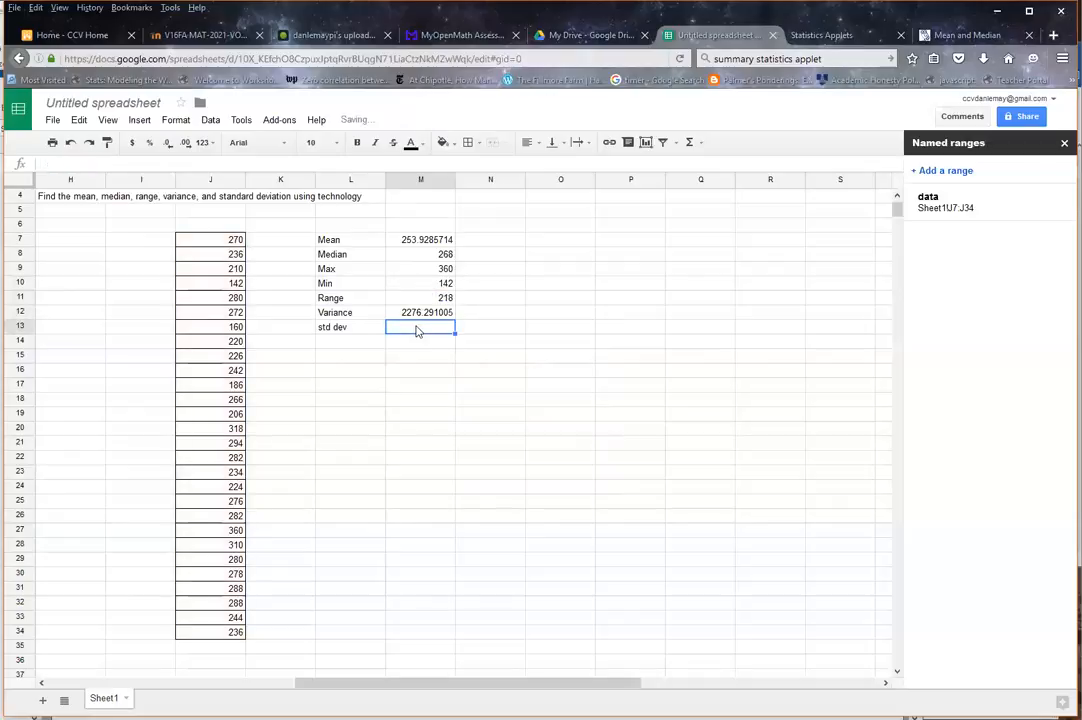
Step: Calculate the standard deviation in M13 with the STDEV function on the named range data
text(=std)
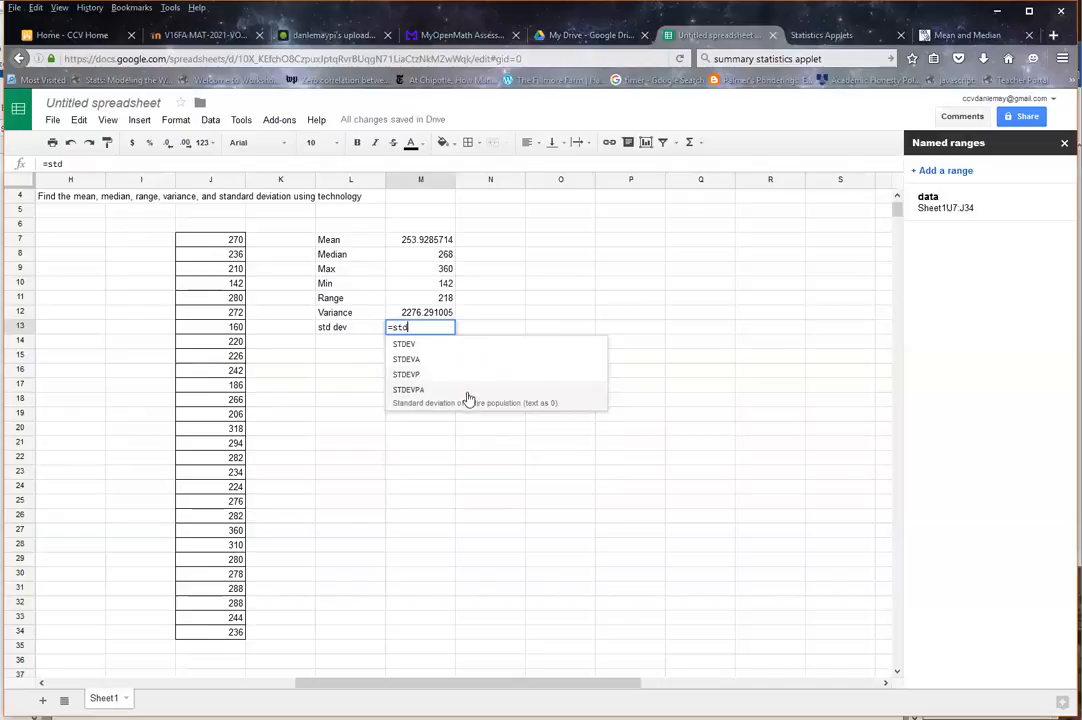
click(409, 356)
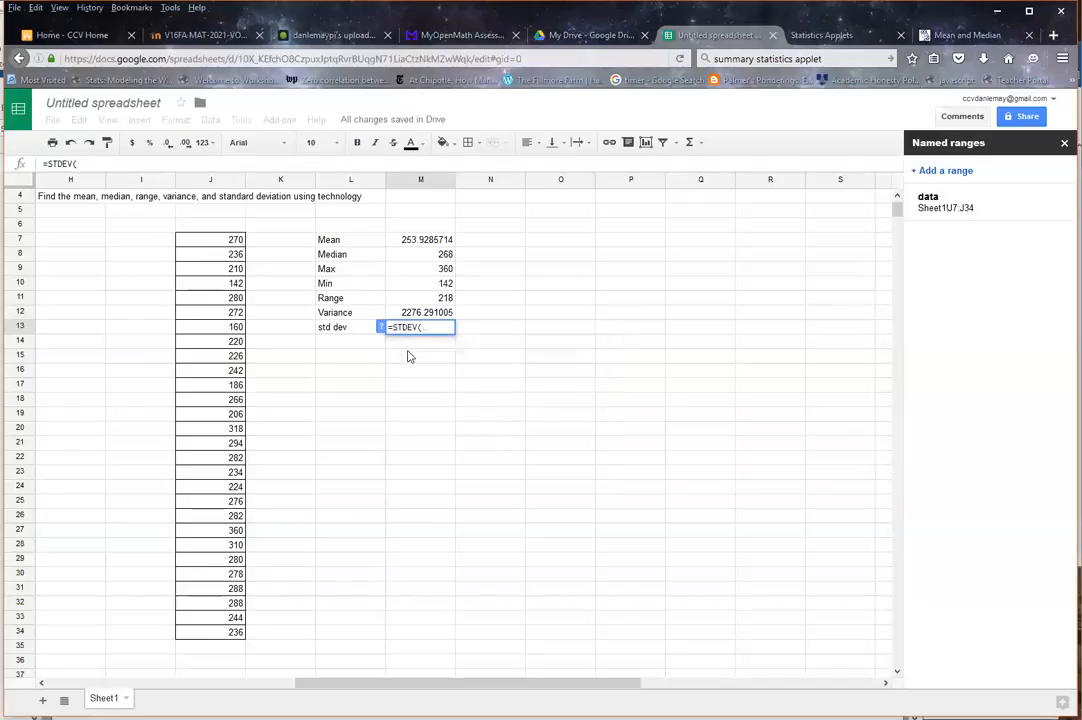
text(d)
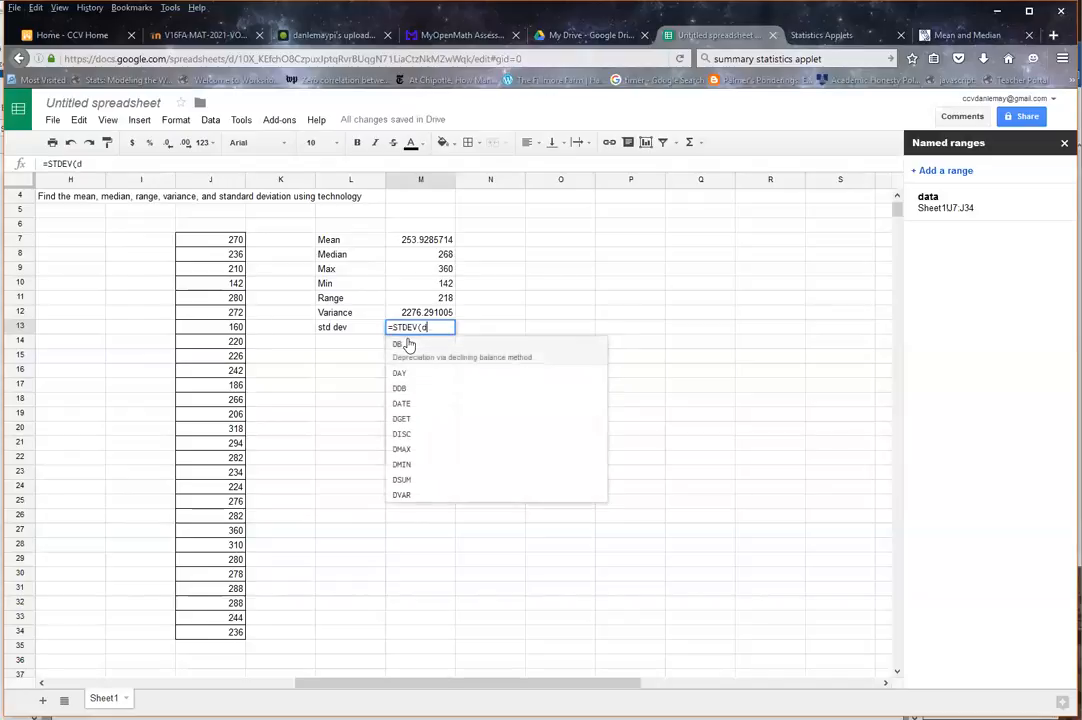
text(ata)
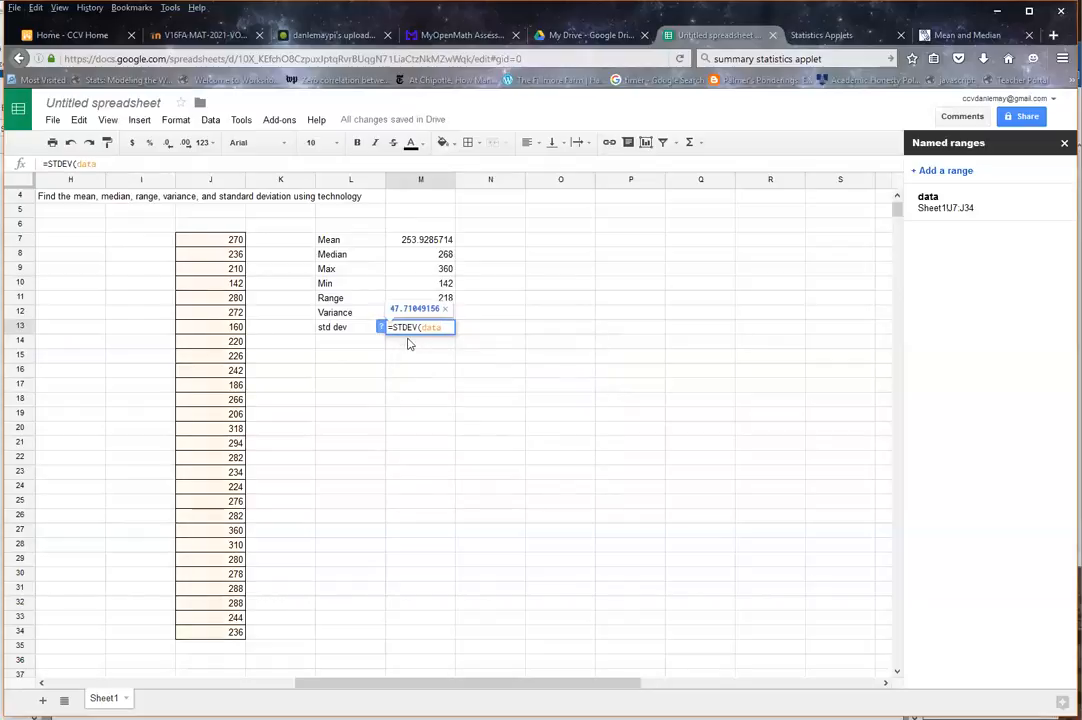
key(Return)
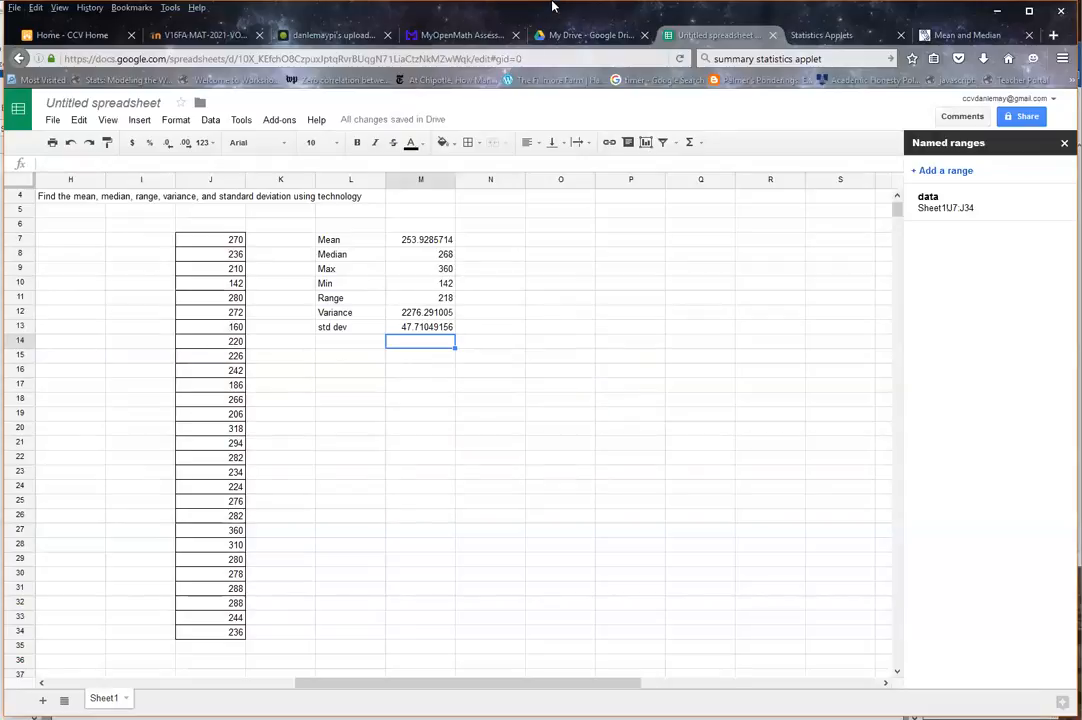
click(502, 285)
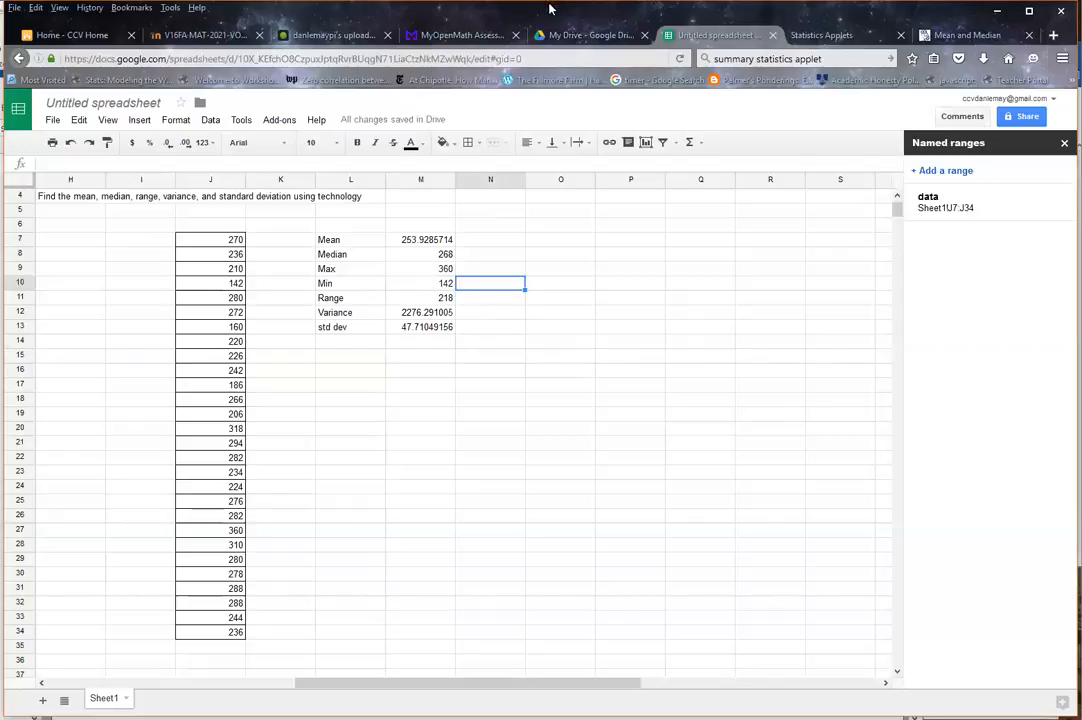